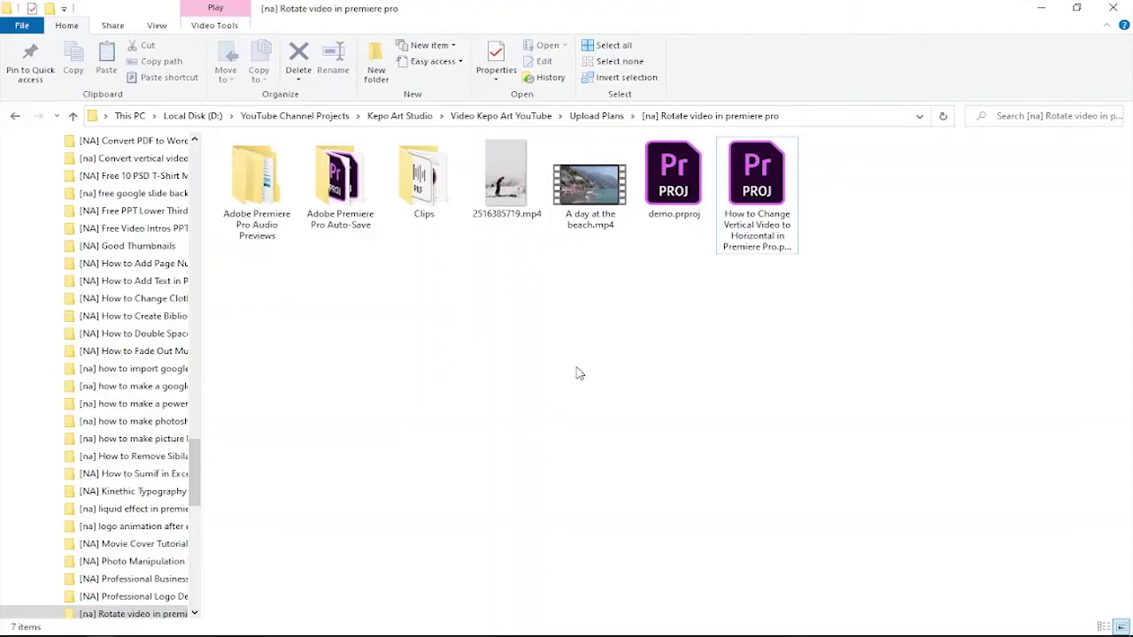
- Drag 2516385719.mp4 from File Explorer onto Premiere's empty Timeline to import it
left_click_drag(504, 181, 482, 453)
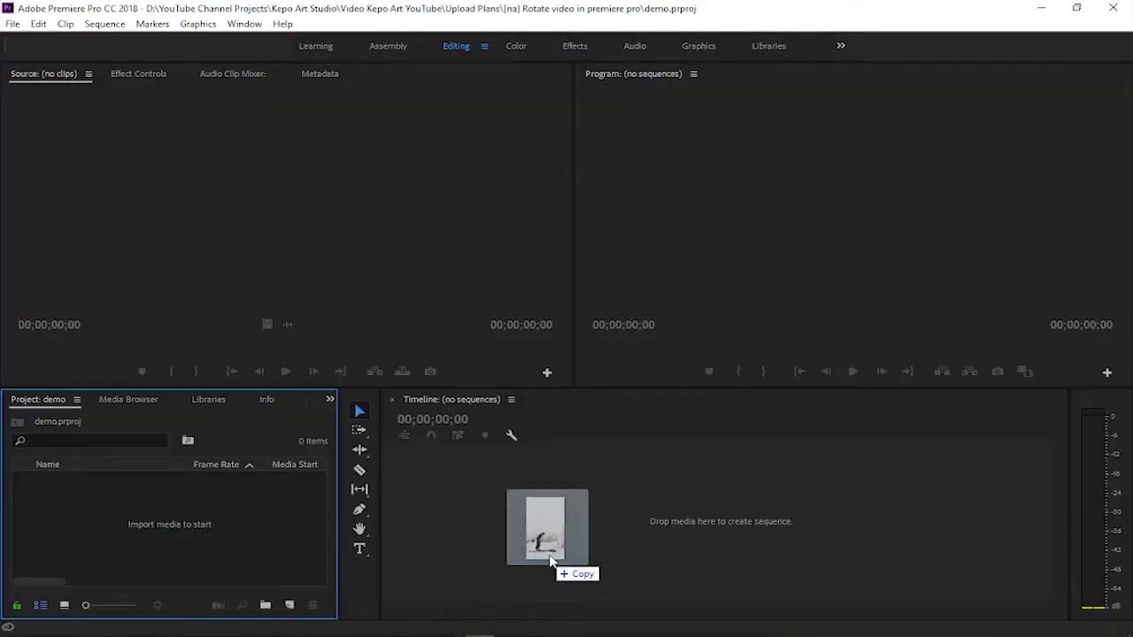
left_click_drag(480, 453, 554, 556)
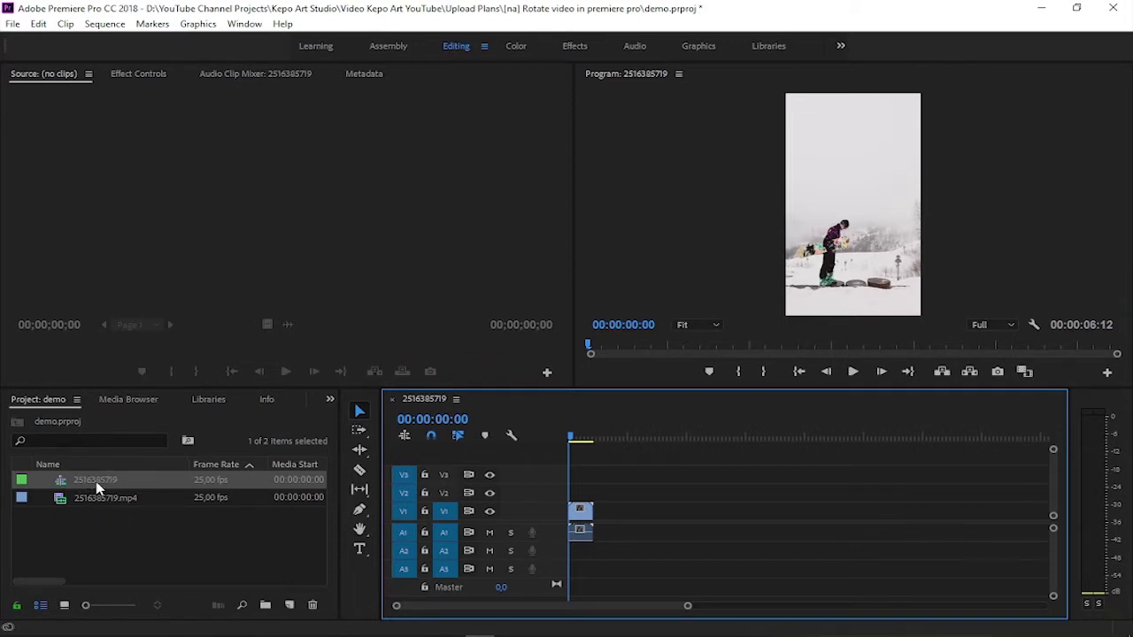
mouse_move(98, 486)
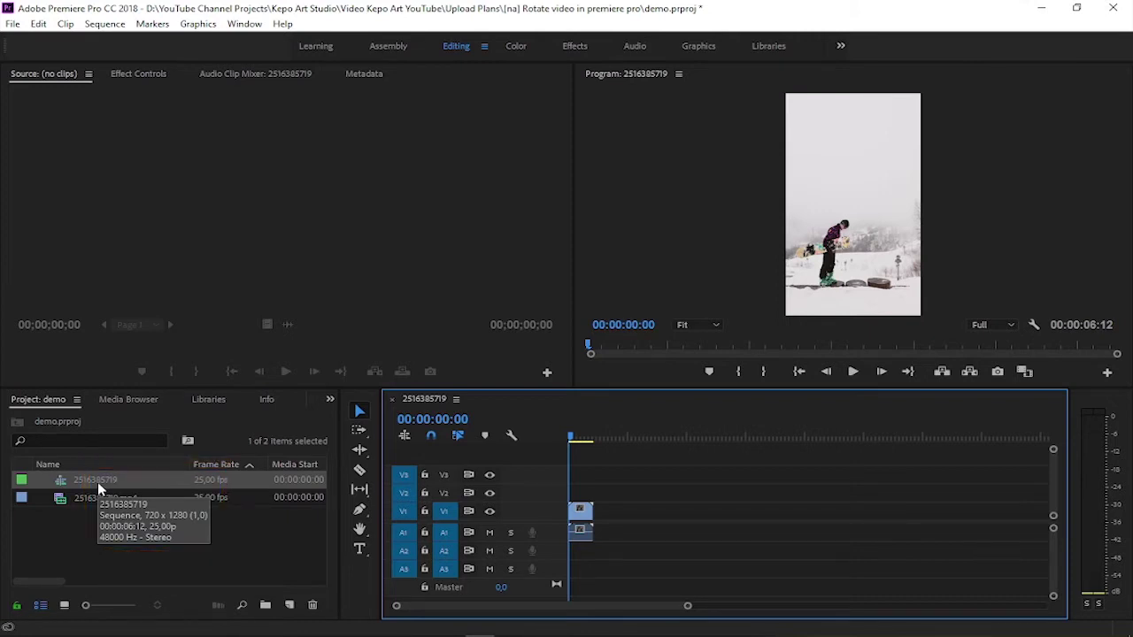
left_click(102, 481)
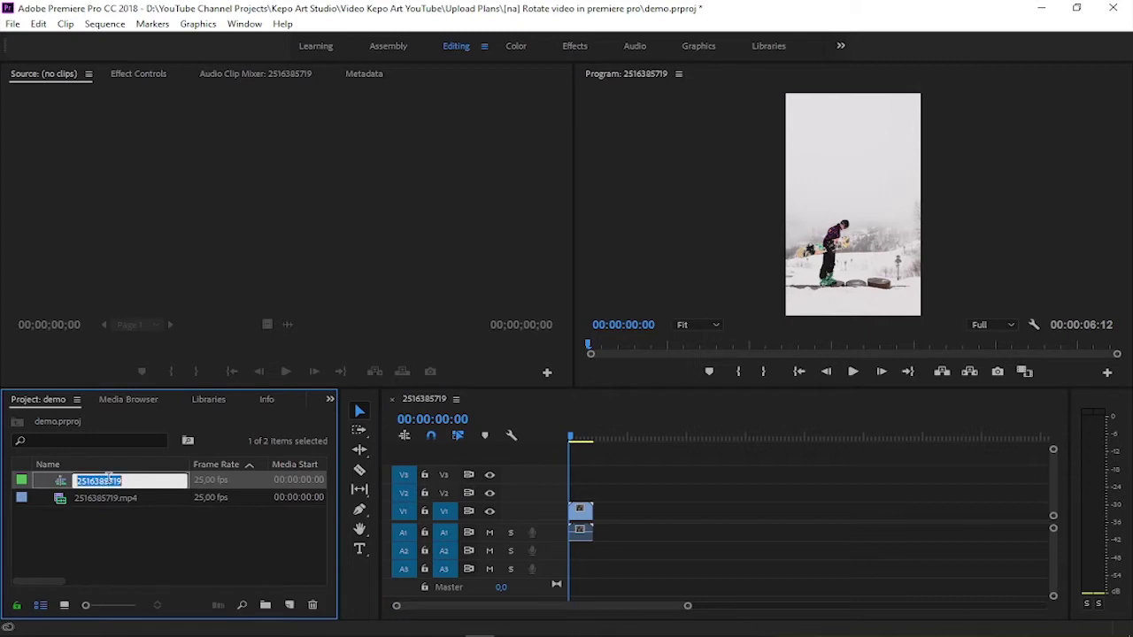
- Rename the sequence to 'Vertical Snowy Scene'
type("Vertical Snowy Scene")
key("Return")
left_click(96, 522)
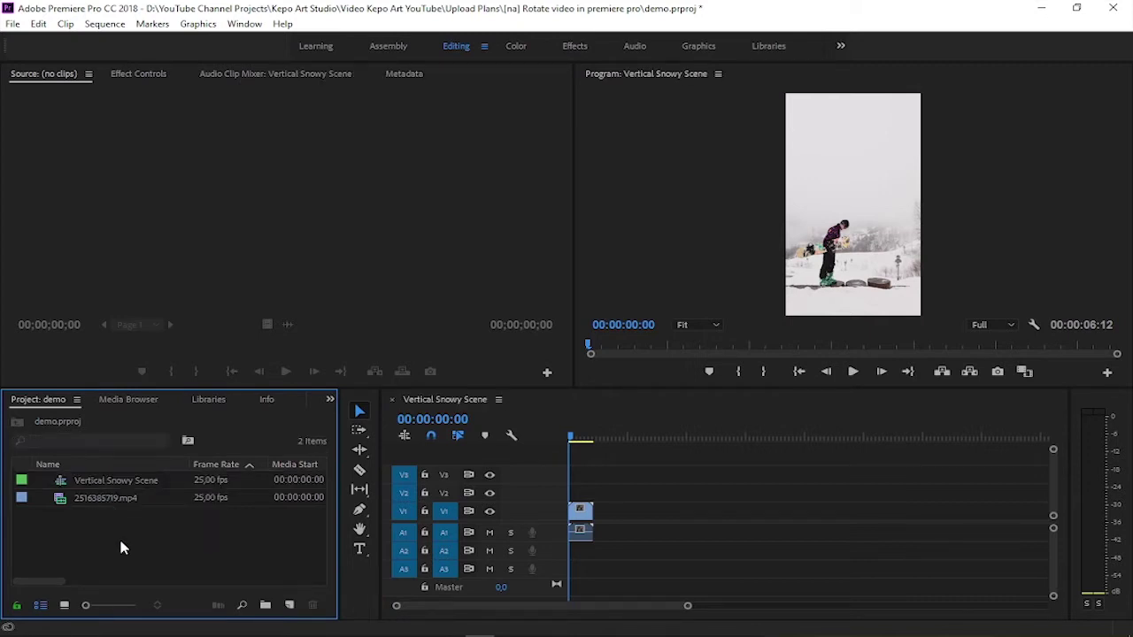
- Duplicate Vertical Snowy Scene and open the copy in the timeline
right_click(128, 484)
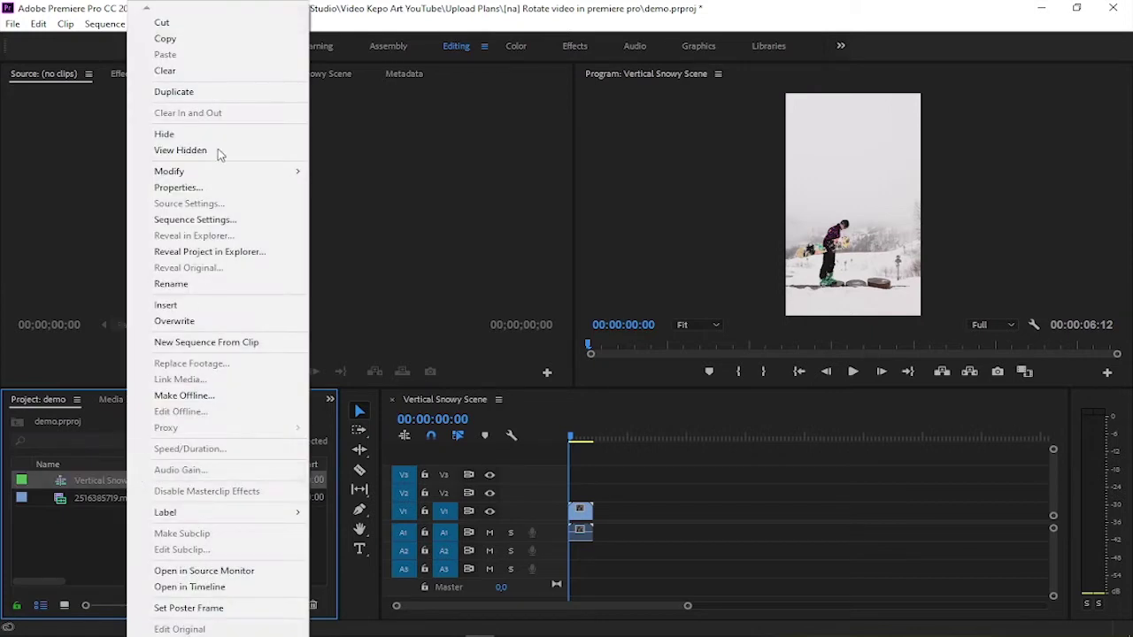
left_click(214, 96)
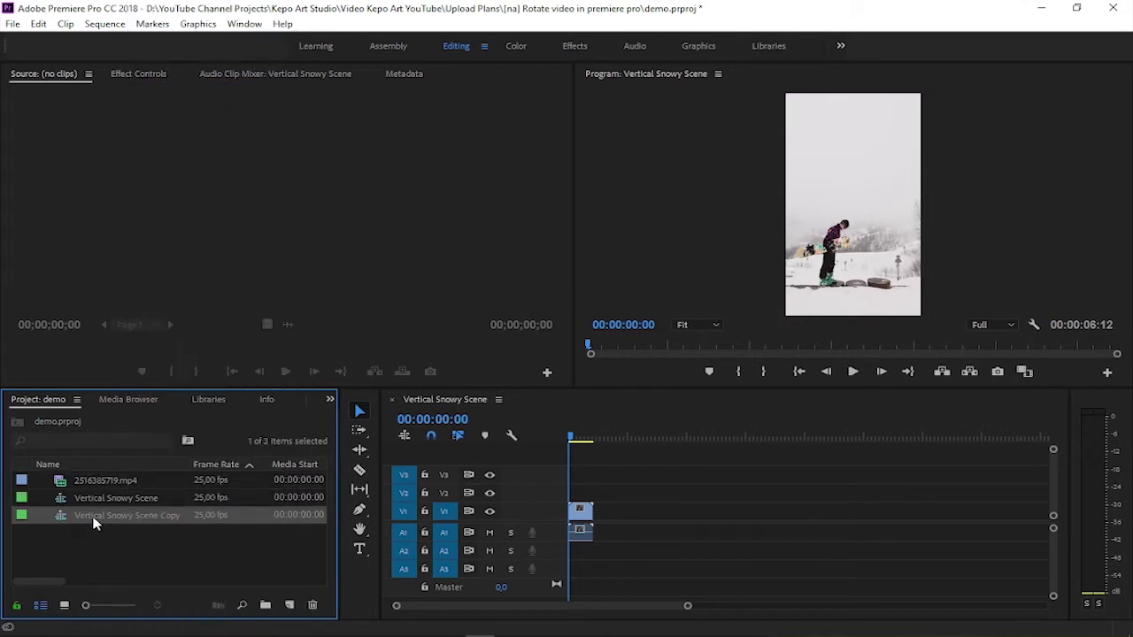
double_click(62, 523)
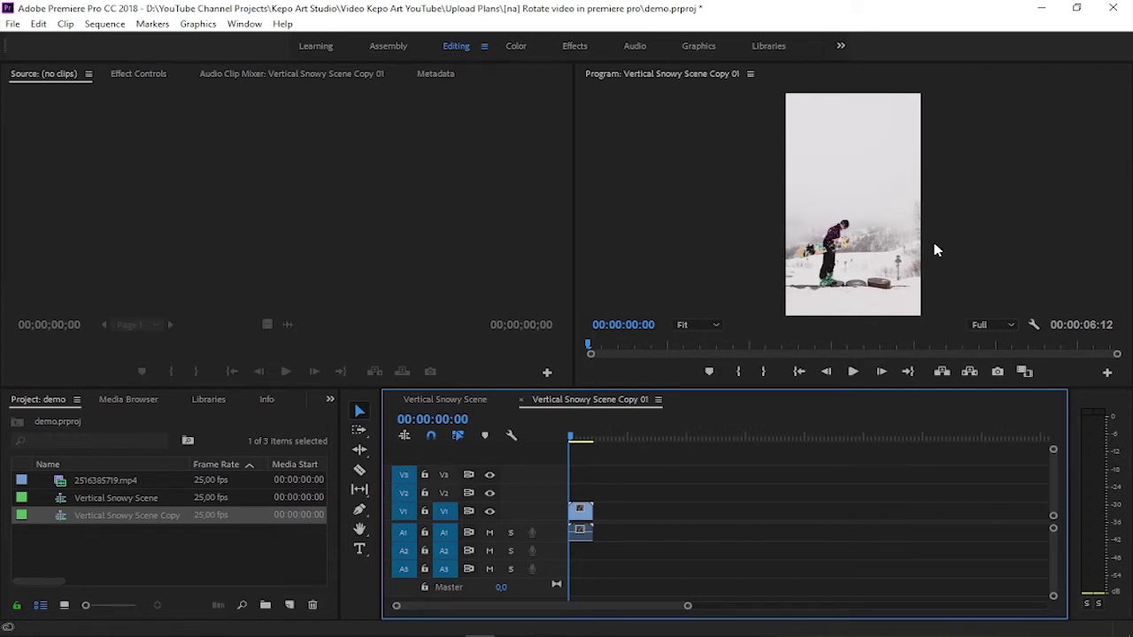
- Set the copied sequence's frame size to 1280 x 720, accepting deletion of previews
left_click(148, 516)
right_click(148, 515)
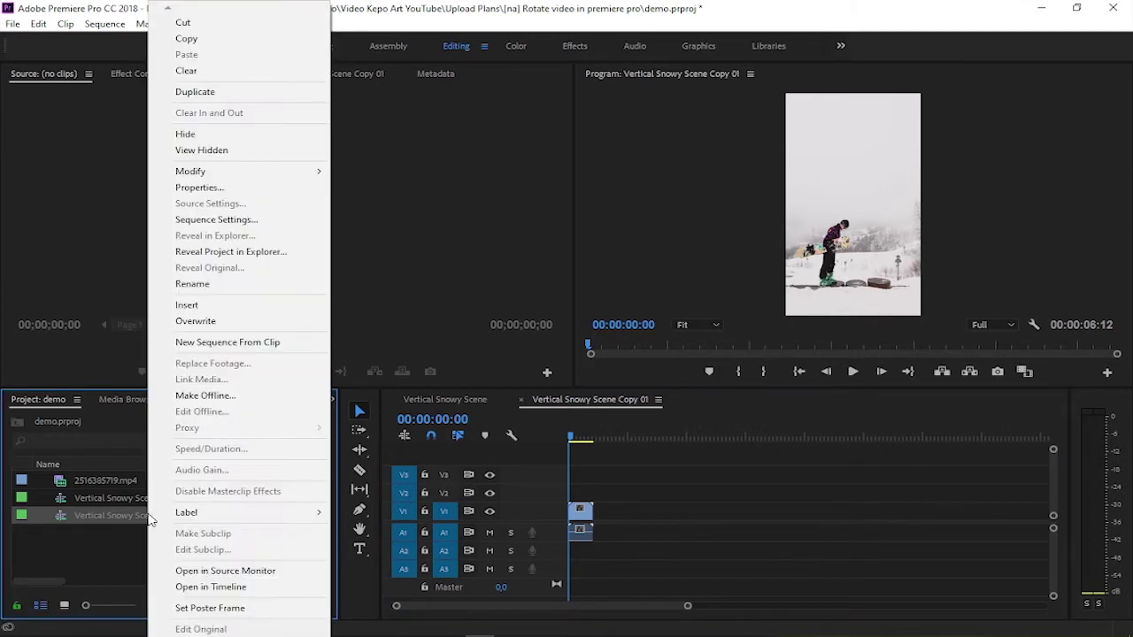
left_click(255, 227)
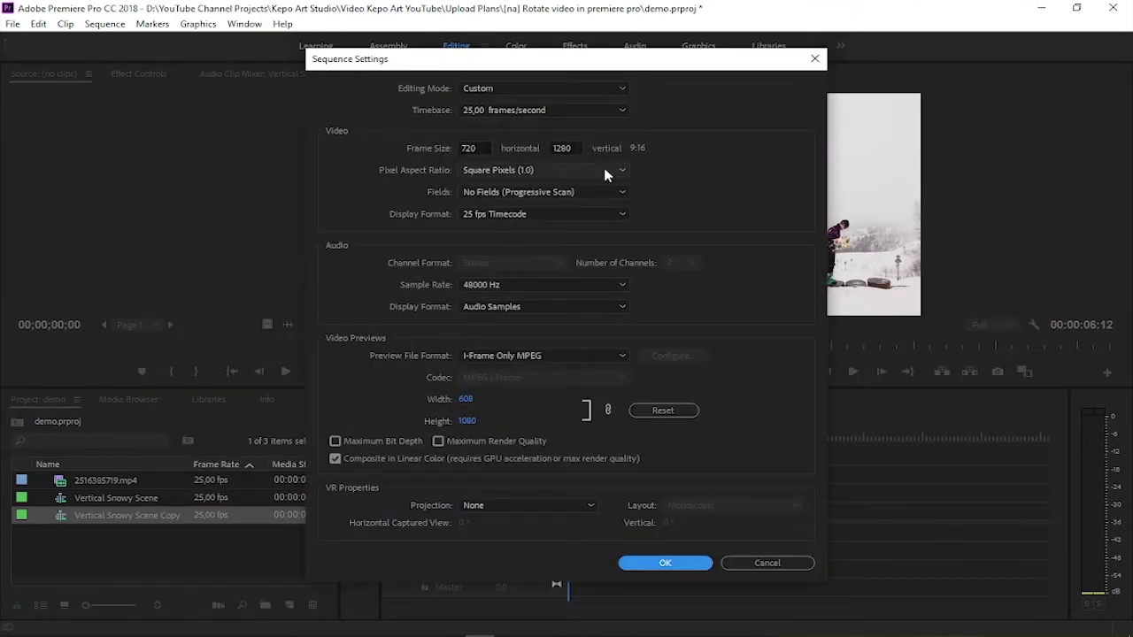
left_click(467, 149)
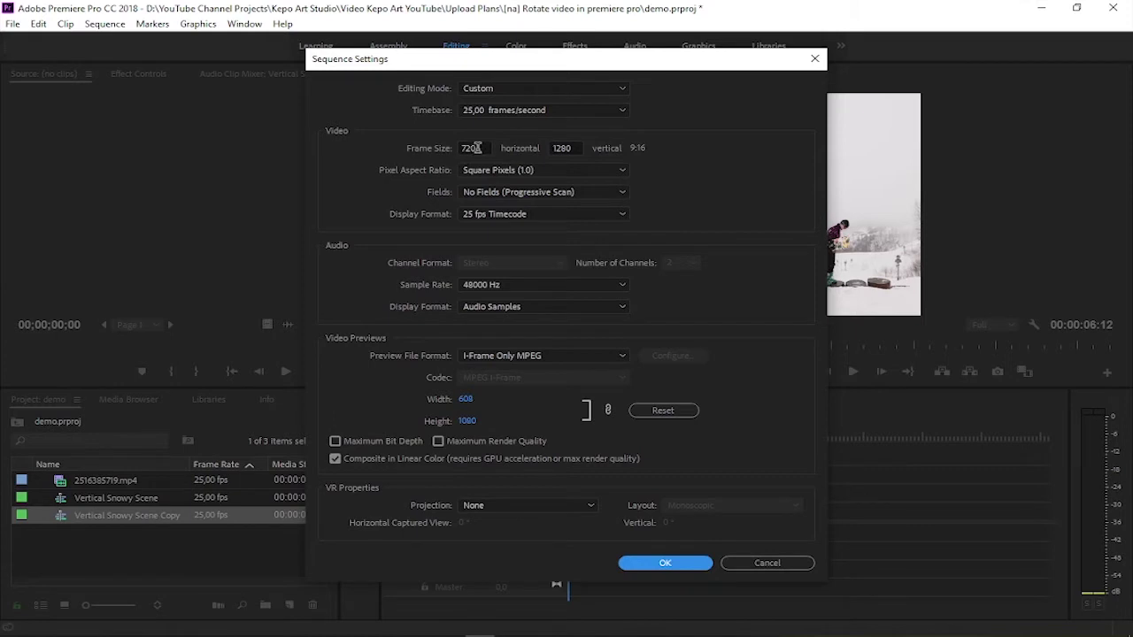
type("1280")
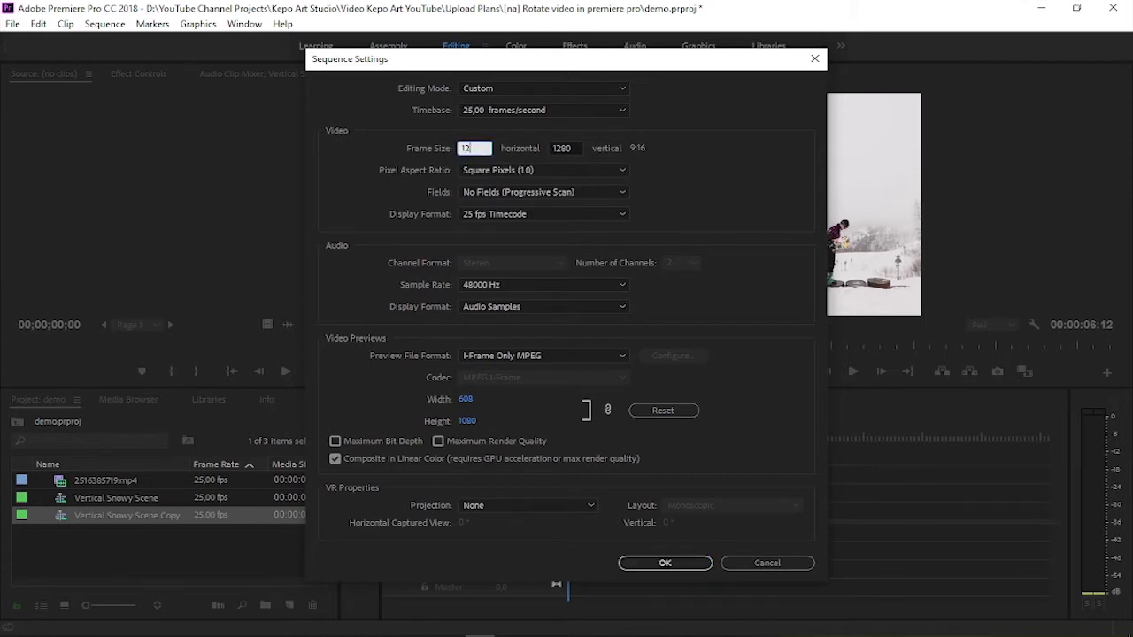
left_click(568, 149)
type("720")
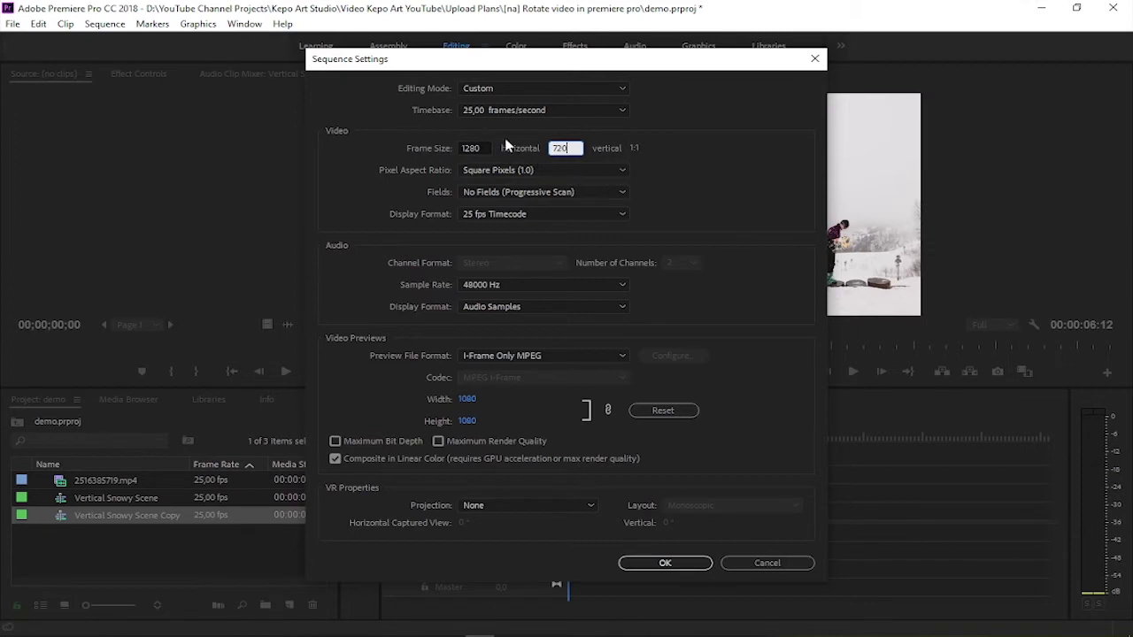
left_click(671, 166)
left_click(667, 559)
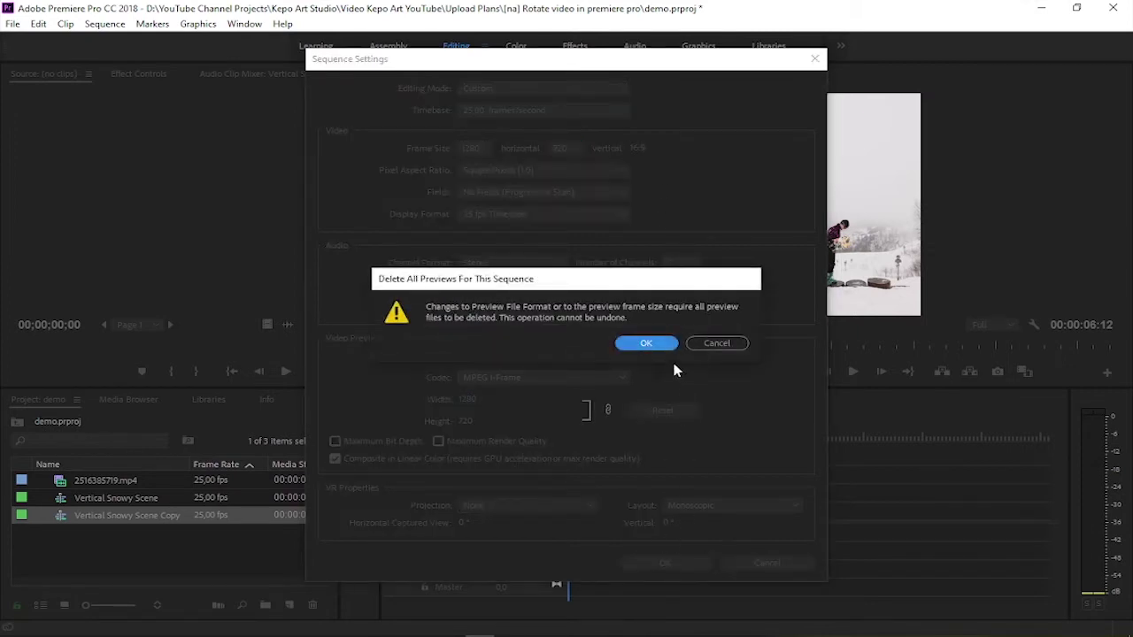
left_click(653, 345)
- Start renaming the copy, replacing 'Vertical' with 'Horizontal'
left_click(115, 516)
double_click(102, 516)
type("Horizonta")
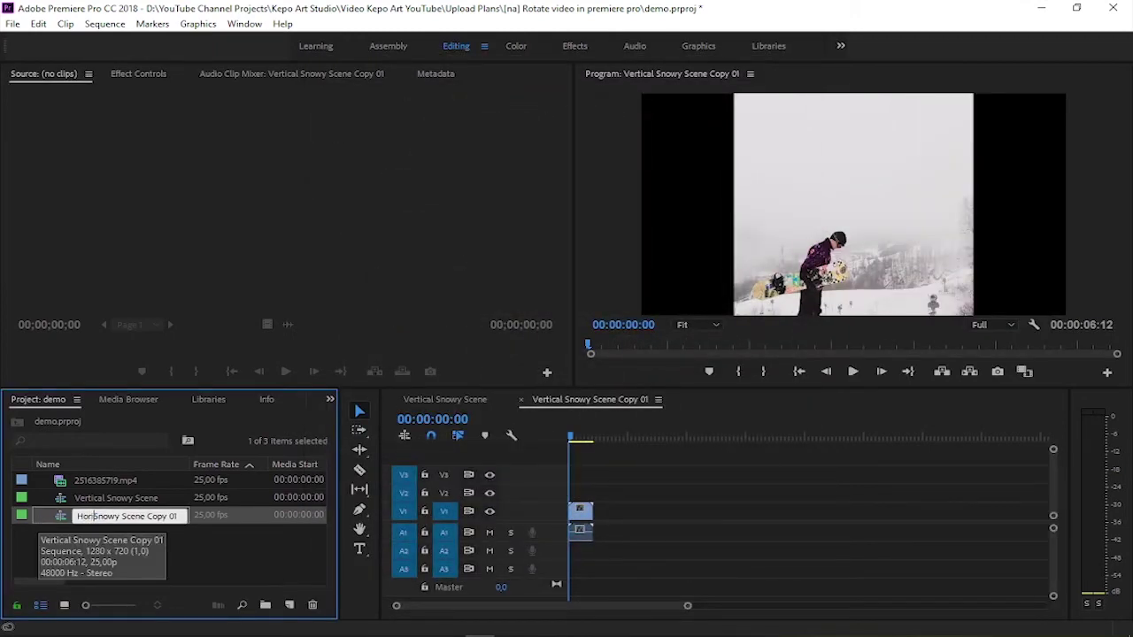
type("l")
- Delete ' Copy 01' so the copy is named 'Horizontal Snowy Scene'
left_click_drag(153, 516, 228, 531)
key("BackSpace")
key("Return")
left_click(139, 554)
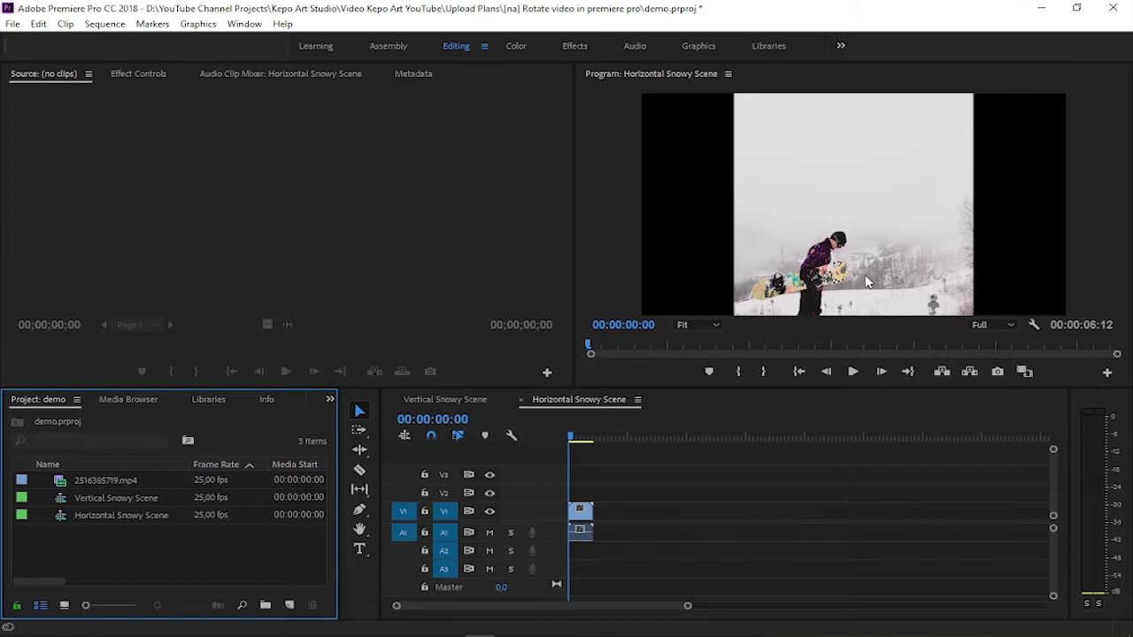
- Scale the snowboard clip to 181 and reposition it to fill the 1280x720 frame
left_click(136, 74)
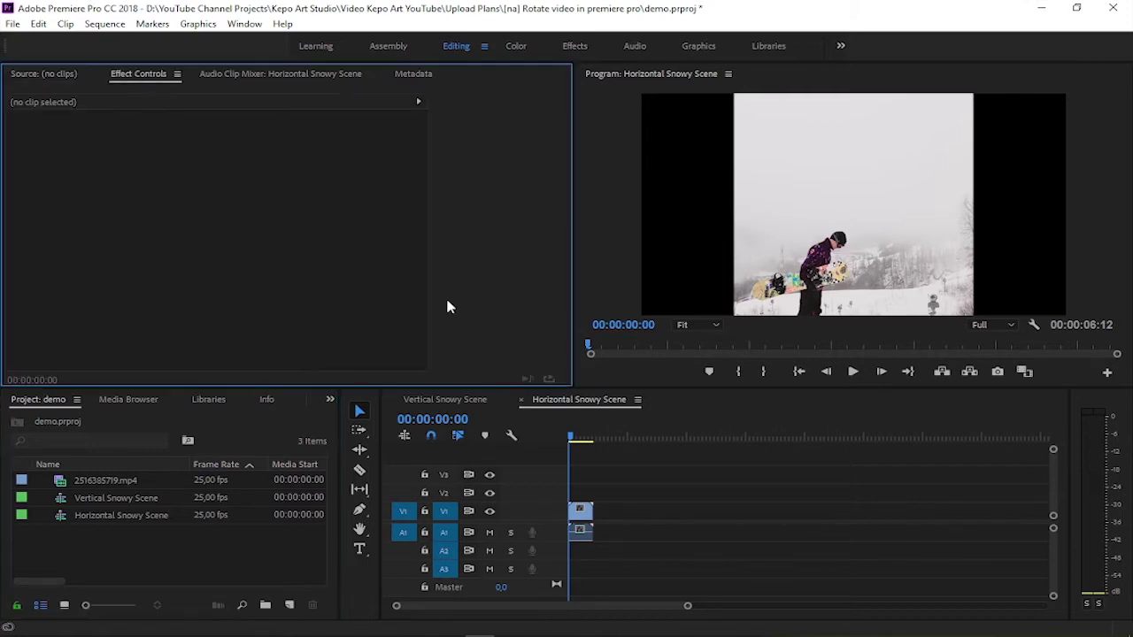
left_click(581, 511)
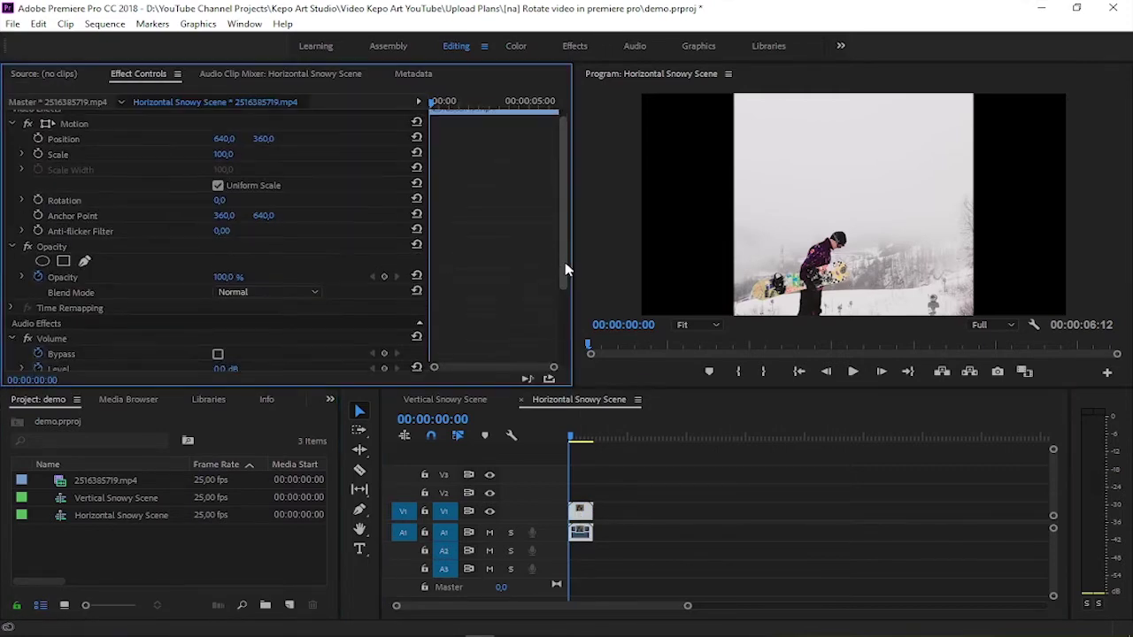
left_click_drag(224, 153, 159, 148)
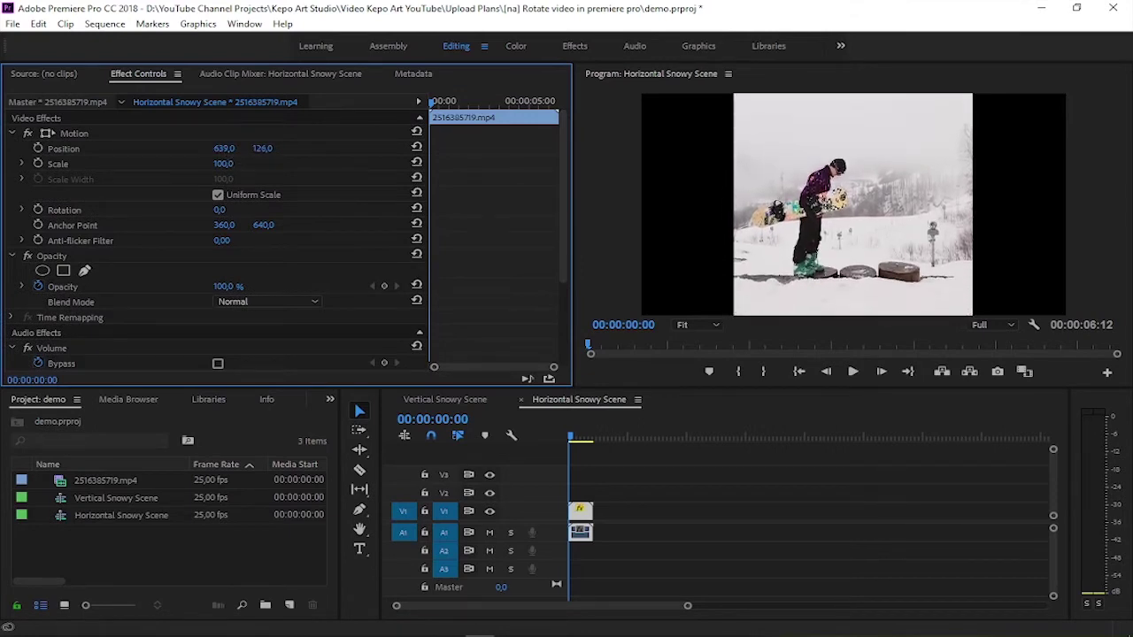
mouse_move(223, 164)
left_mouse_down()
mouse_move(265, 164)
mouse_move(204, 149)
mouse_move(235, 163)
mouse_move(239, 149)
mouse_move(227, 164)
mouse_move(255, 152)
left_mouse_up()
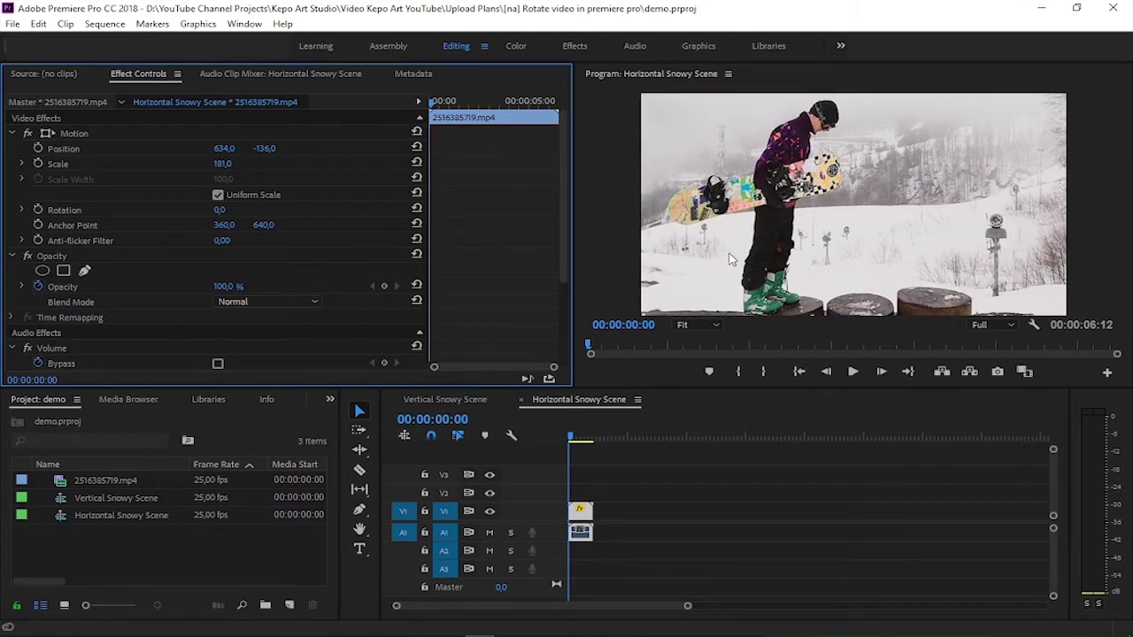
left_click(681, 520)
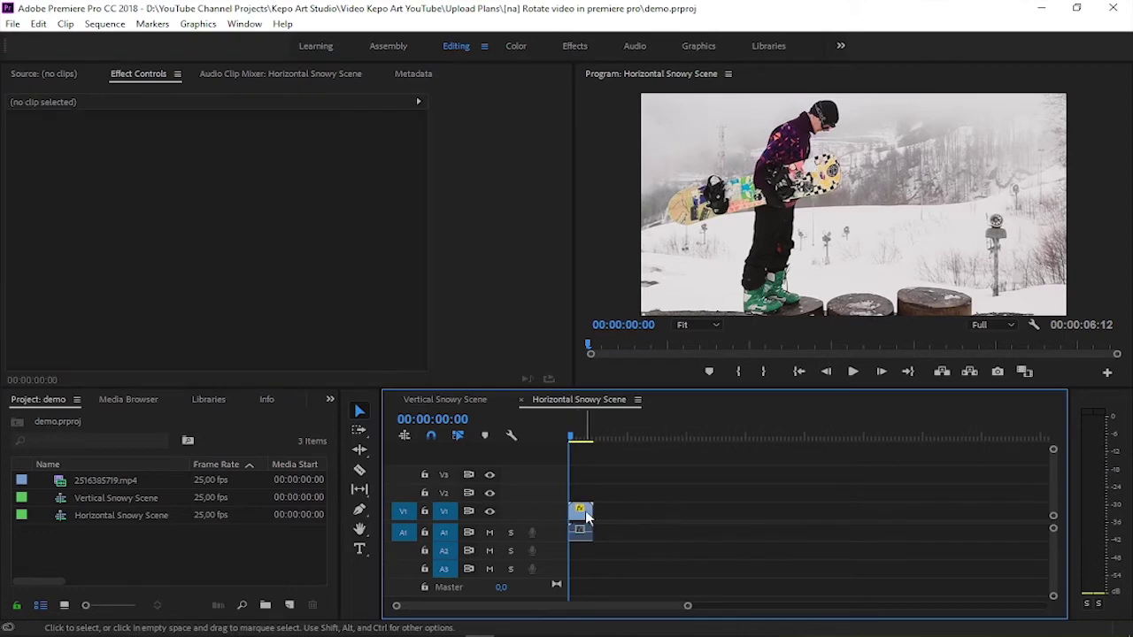
- Reset the snowboard clip with Scale to Frame Size
right_click(588, 518)
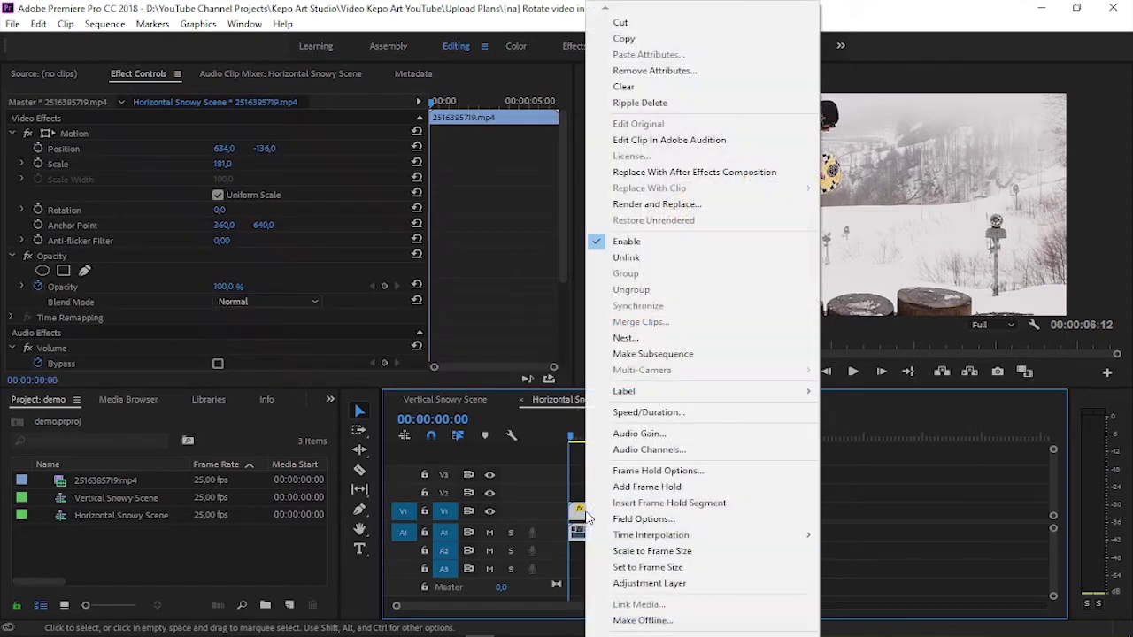
left_click(656, 568)
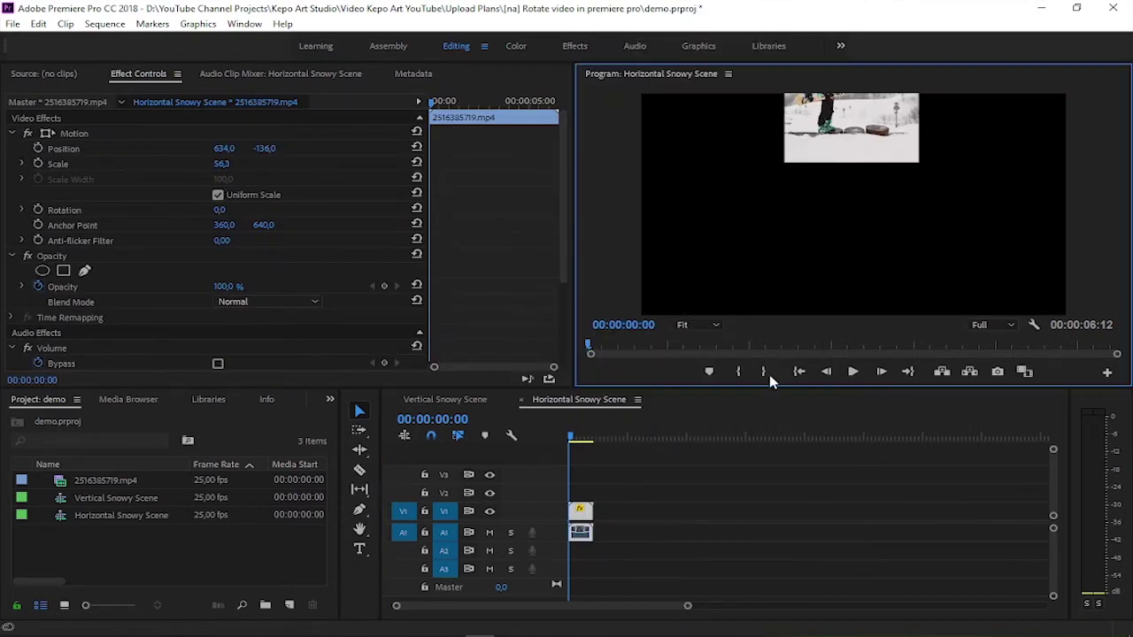
left_click(749, 564)
left_click(585, 517)
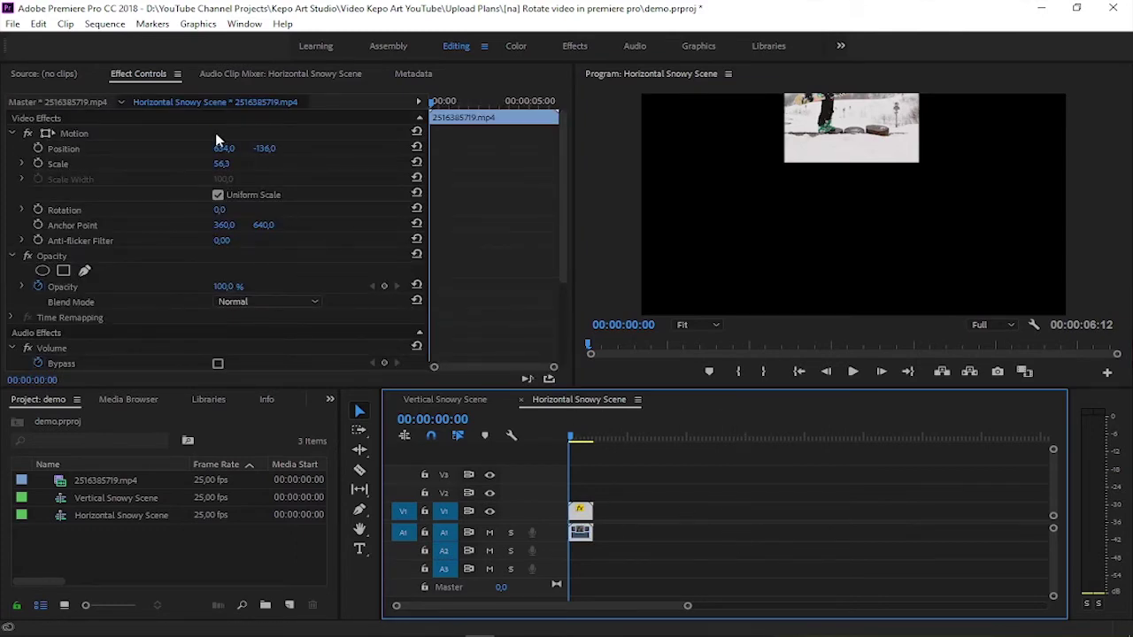
- Set the clip's Motion position to 628, 360
left_click_drag(264, 149, 269, 149)
left_click(263, 149)
type("360")
left_click(228, 148)
type("8")
key("Return")
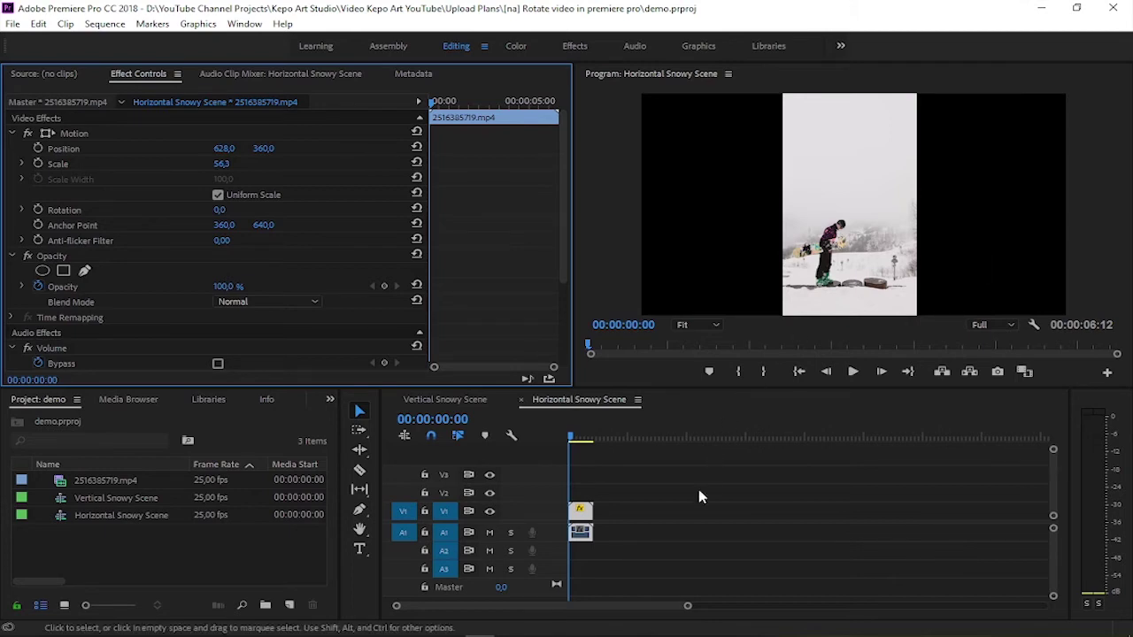
left_click(615, 521)
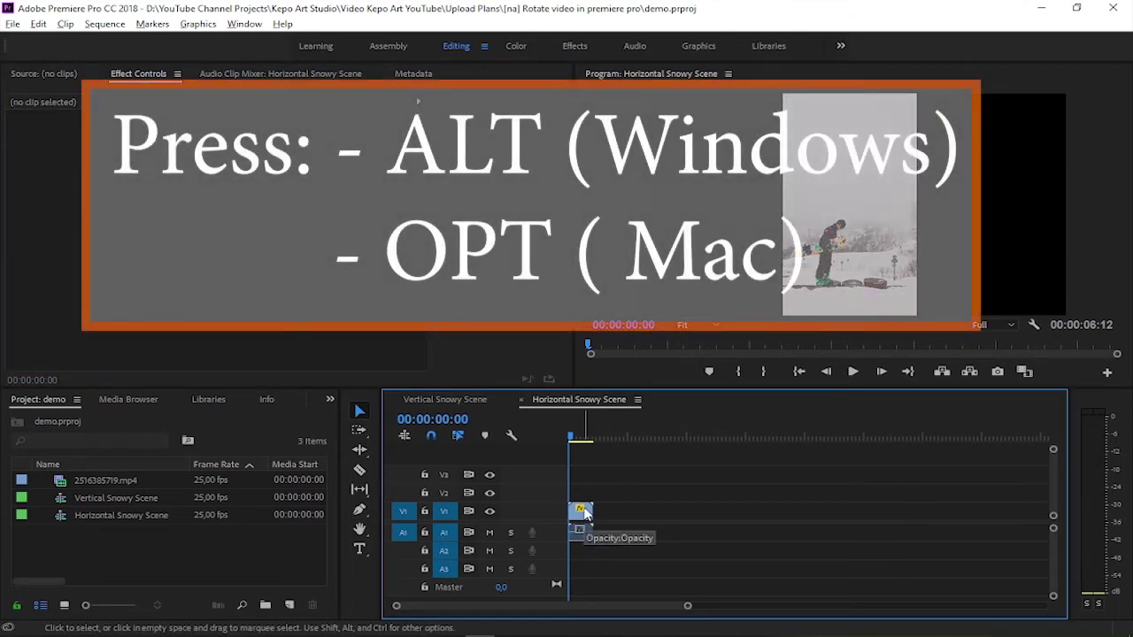
- Duplicate the clip onto V2 and scale the V1 copy to 186.3
left_click_drag(584, 513, 581, 496, "alt")
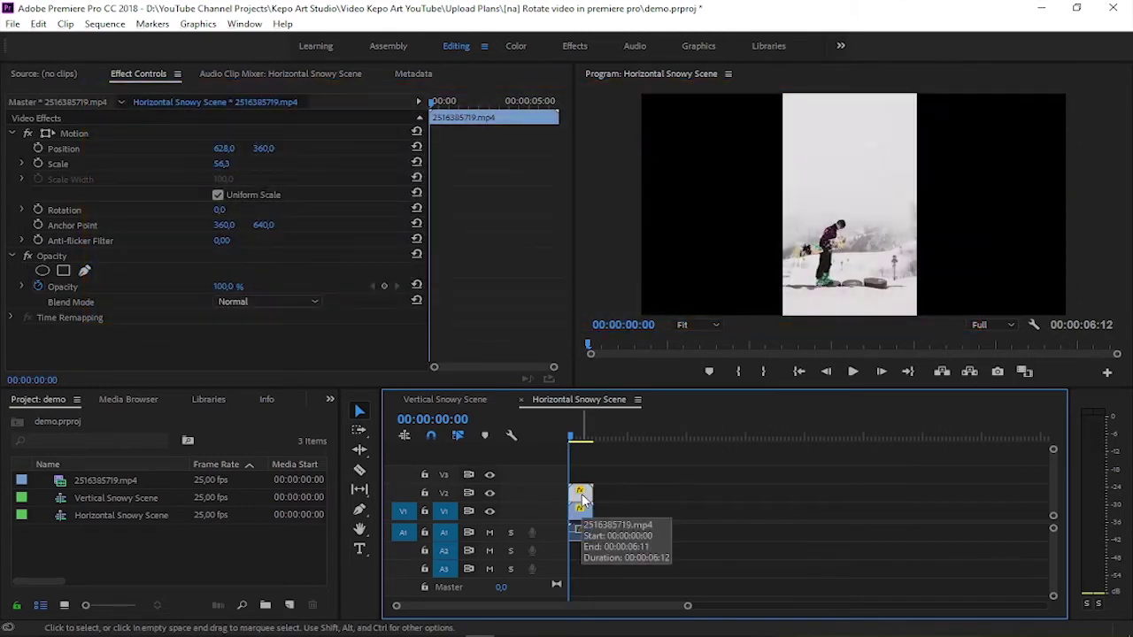
left_click(585, 511)
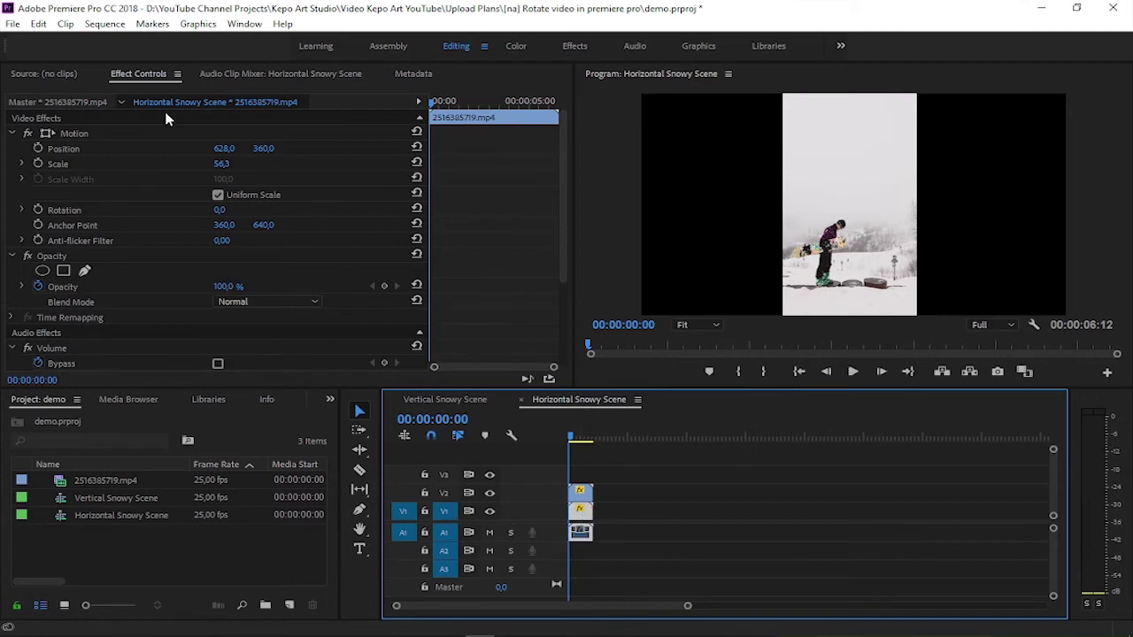
left_click_drag(213, 162, 289, 162)
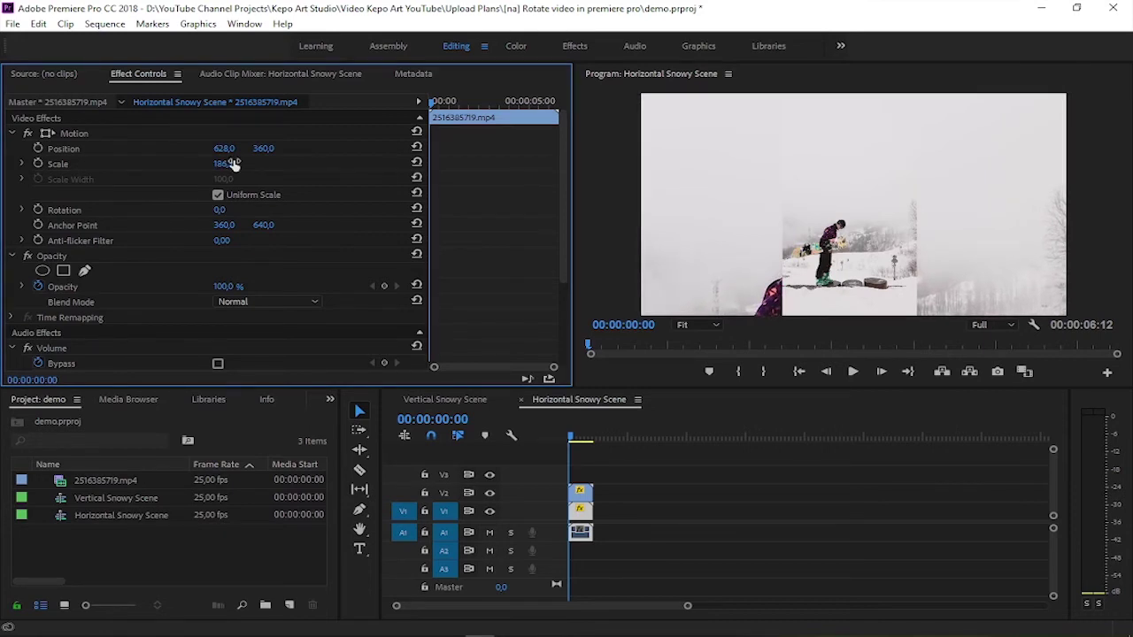
- Bring up the Effects panel from the hidden panels list
left_click(580, 517)
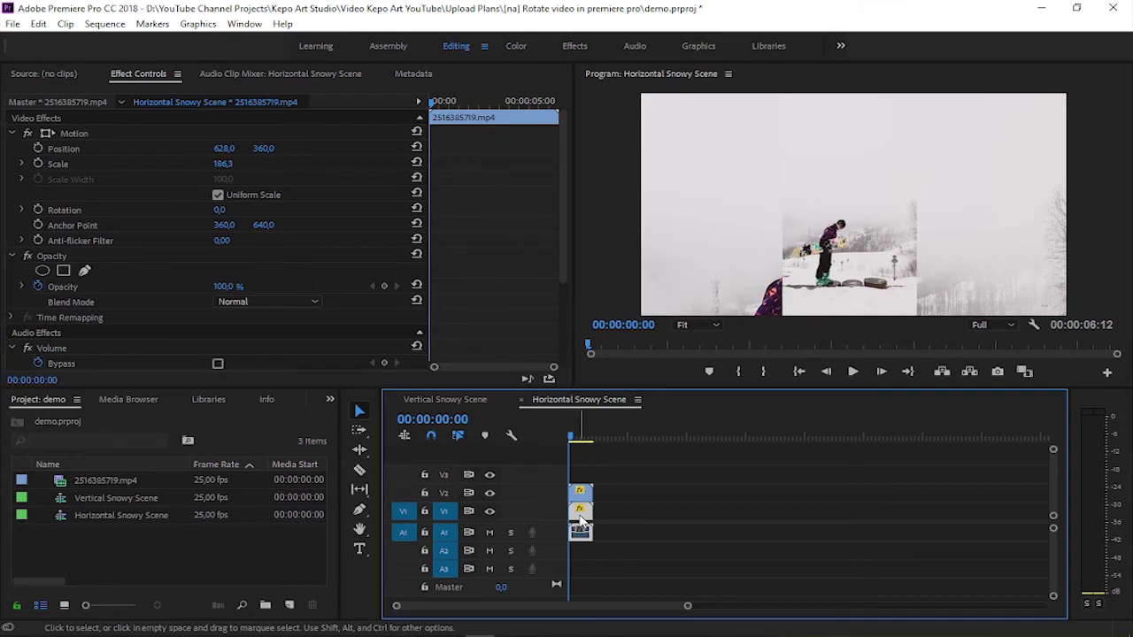
left_click(330, 399)
left_click(358, 479)
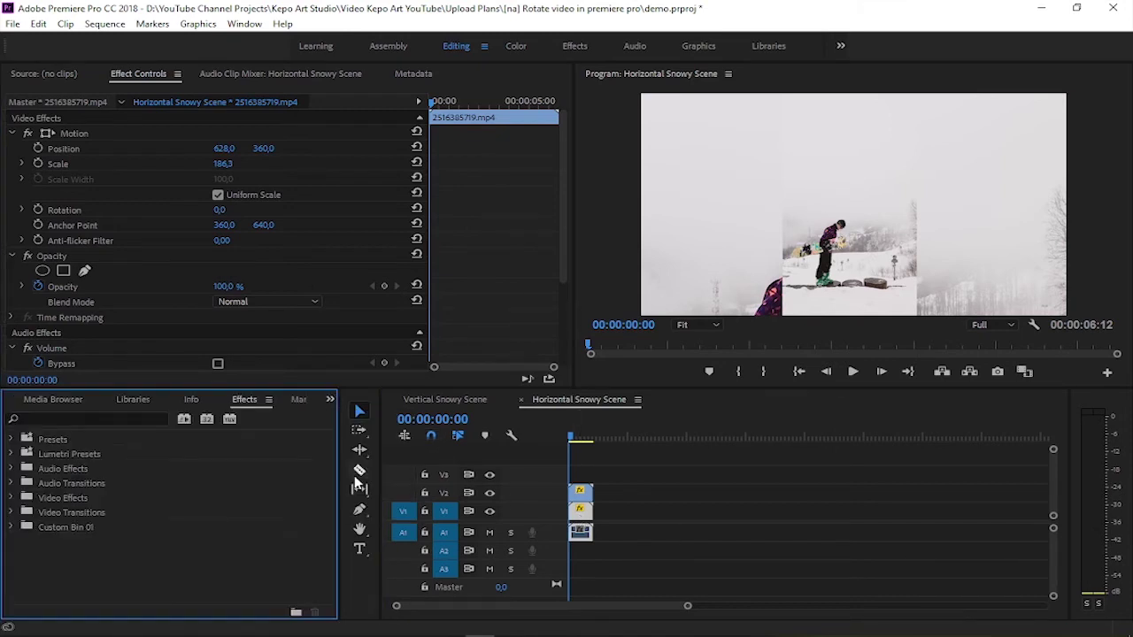
- Apply Gaussian Blur at 50 blurriness to the V1 background clip, then return to the Project panel
left_click(94, 419)
type("blur")
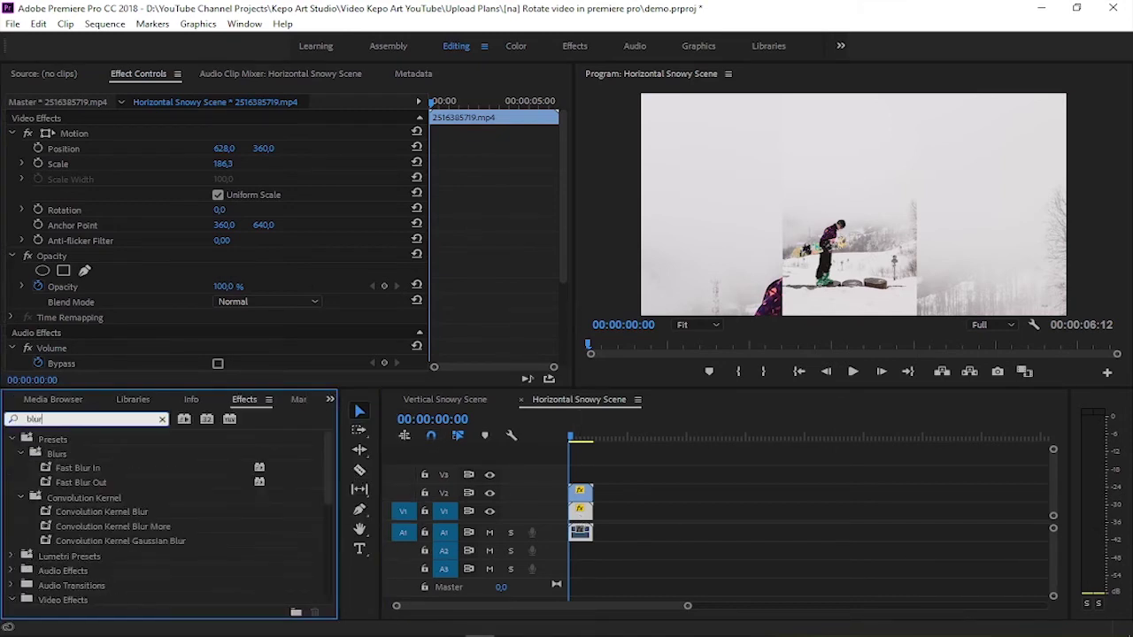
scroll(82, 481, "down", 5)
left_click(82, 481)
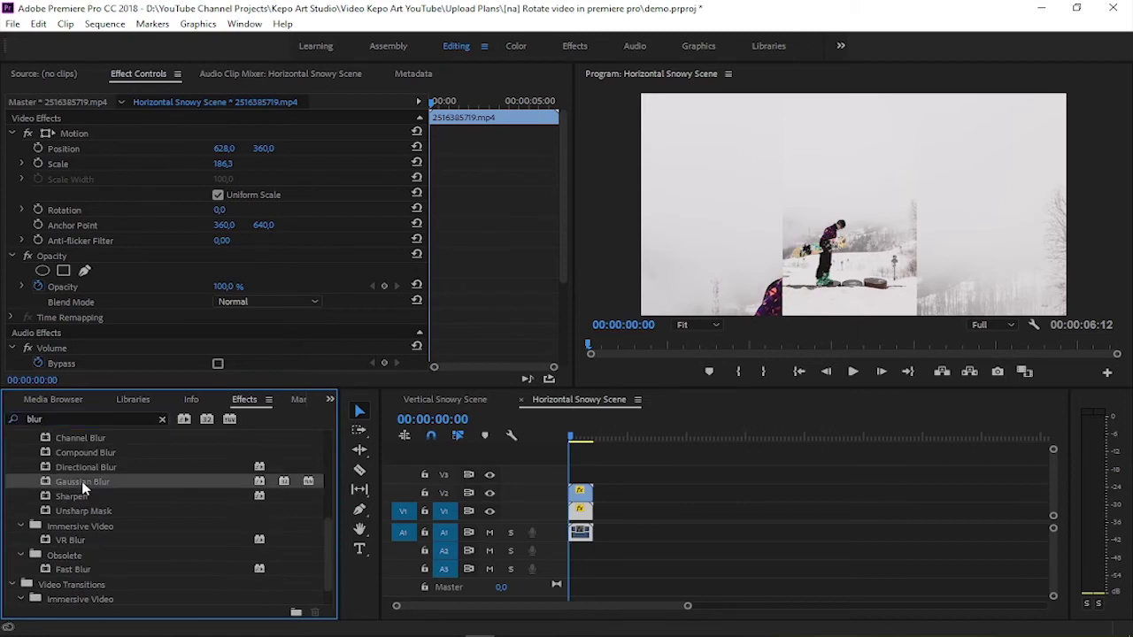
left_click_drag(81, 482, 581, 516)
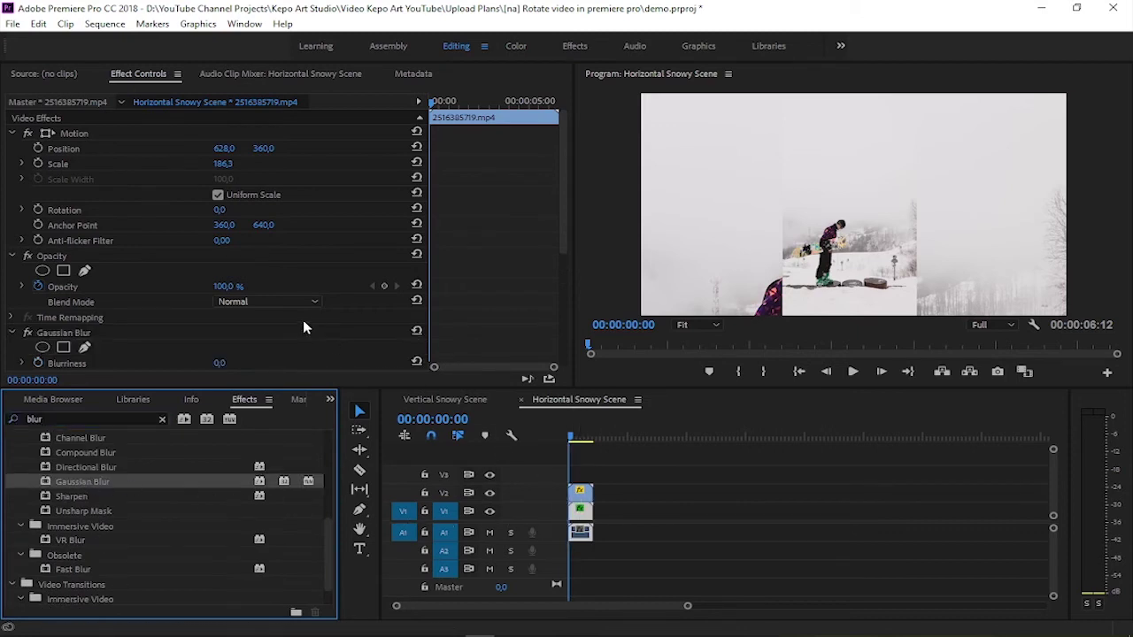
scroll(294, 330, "down", 2)
mouse_move(217, 320)
left_mouse_down()
mouse_move(270, 320)
mouse_move(219, 319)
left_mouse_up()
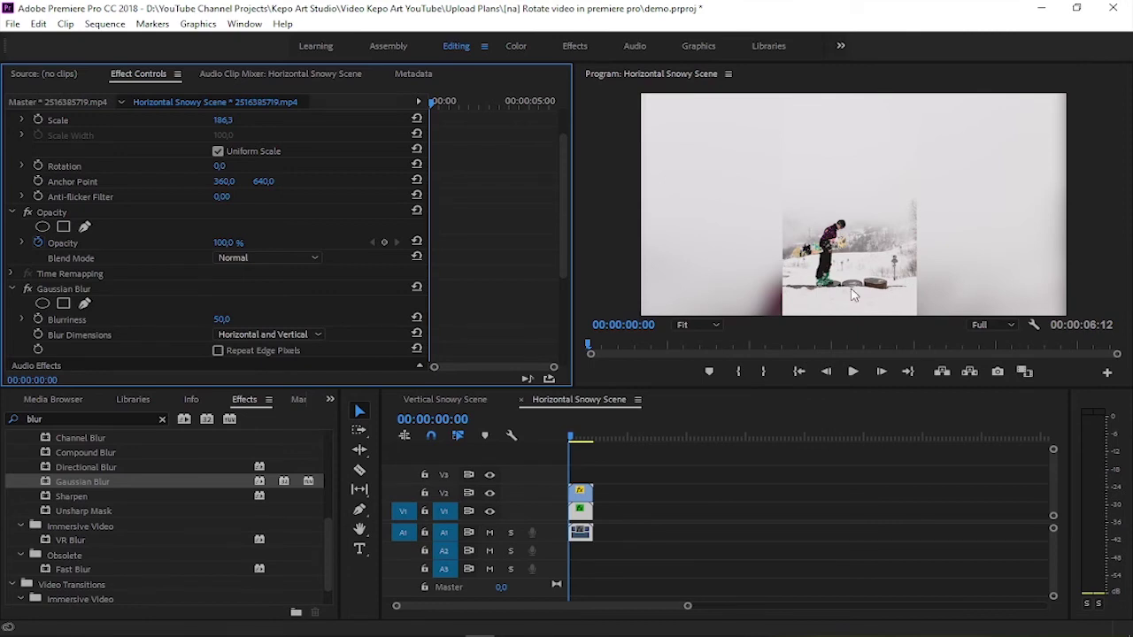
left_click(329, 400)
left_click(347, 423)
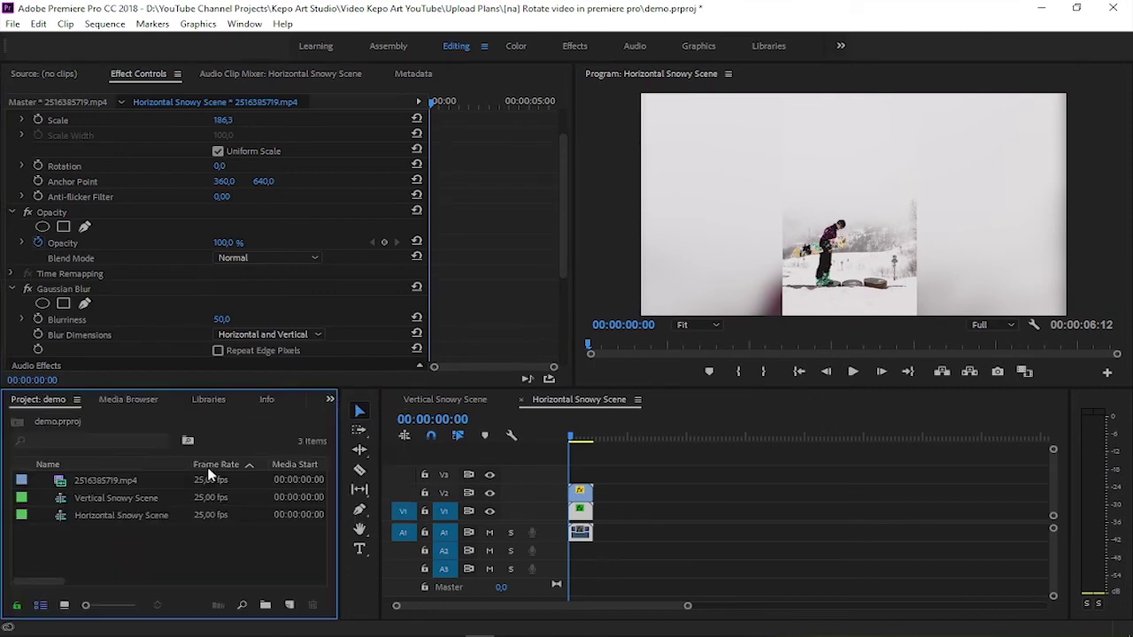
- Open Export Settings for Horizontal Snowy Scene and choose the H.264 format
left_click(110, 515)
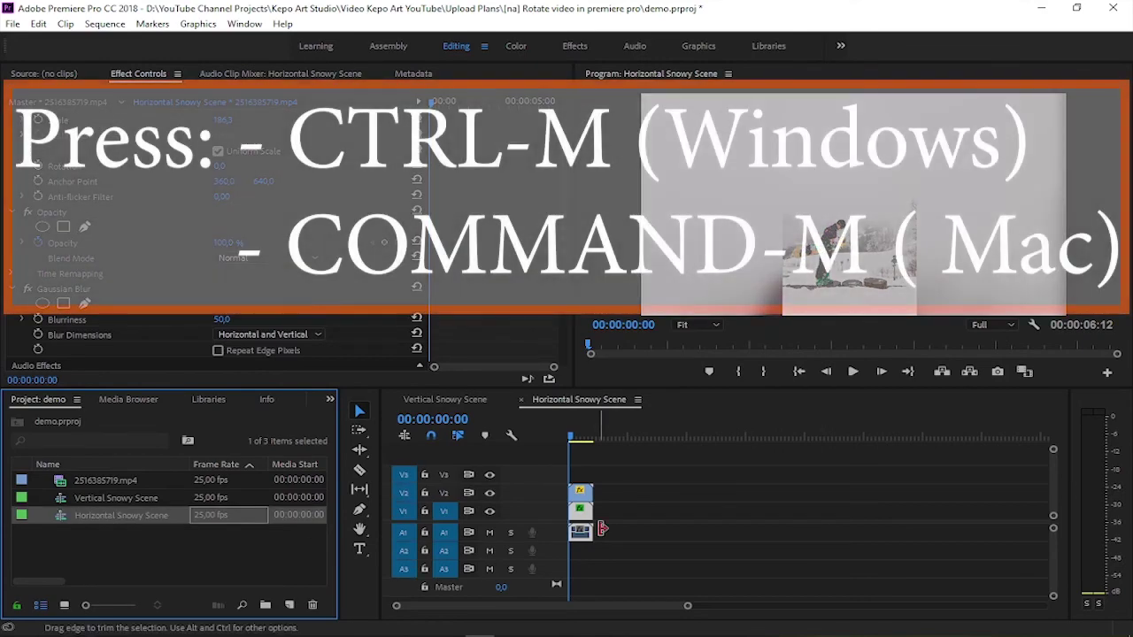
key("ctrl")
key("ctrl+m")
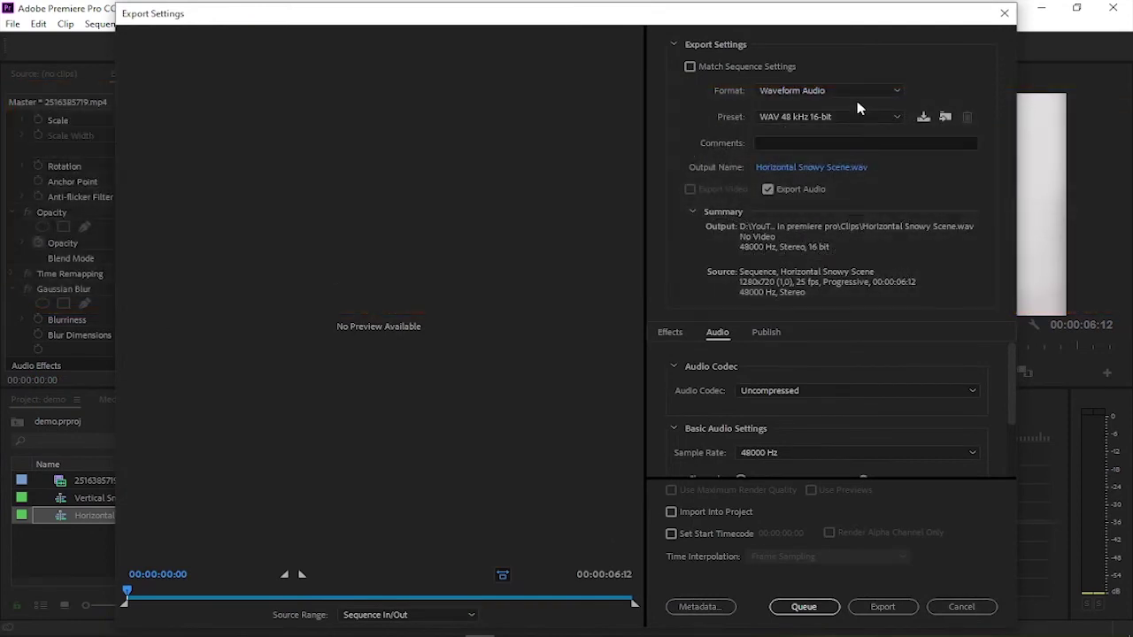
left_click(690, 67)
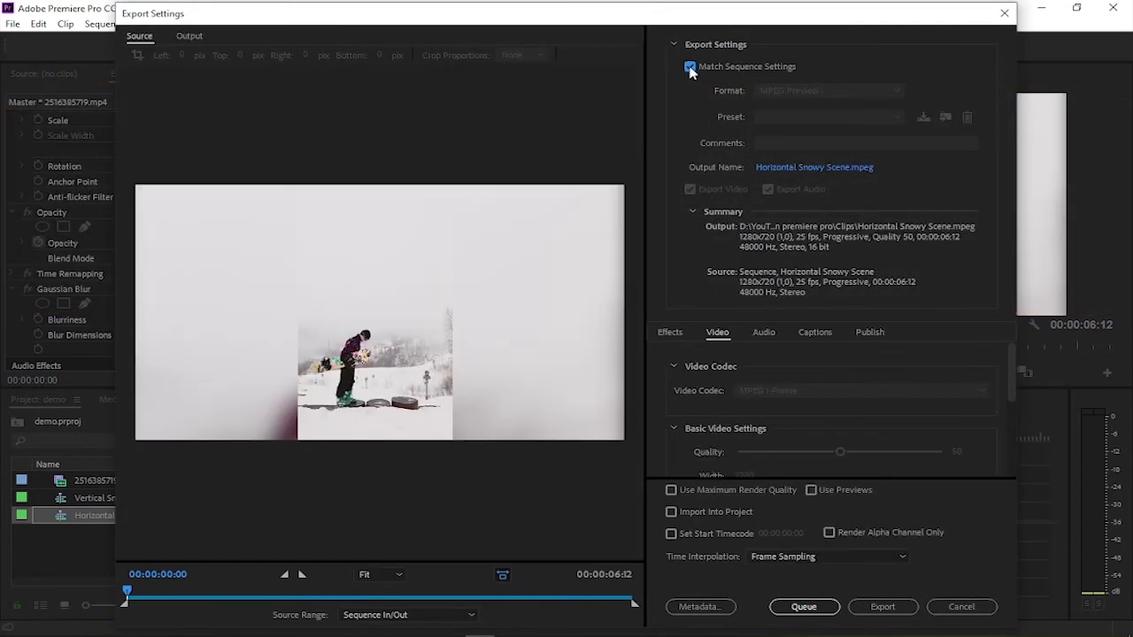
left_click(689, 67)
left_click(822, 91)
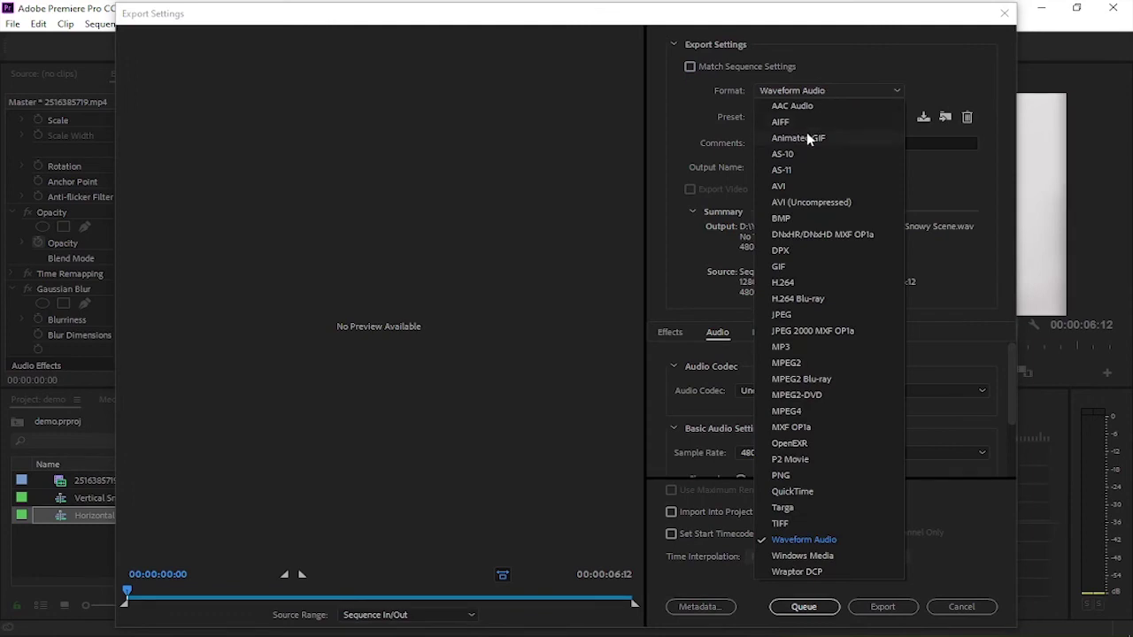
left_click(783, 282)
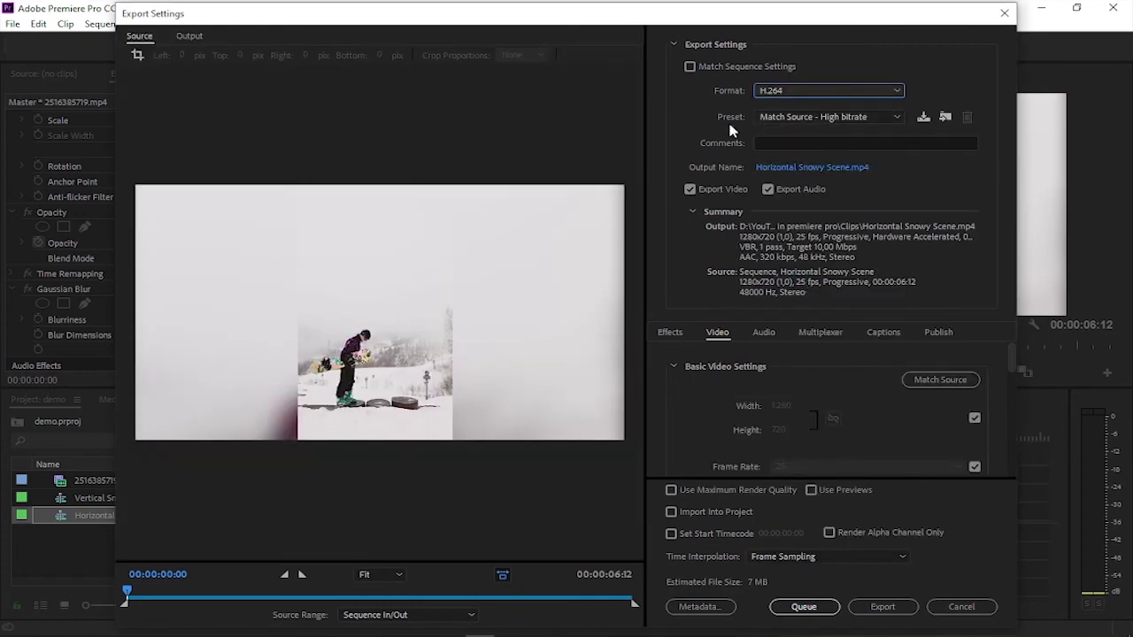
- Name the output 'Horizontal video.mp4', export it, and play back the result
left_click(799, 168)
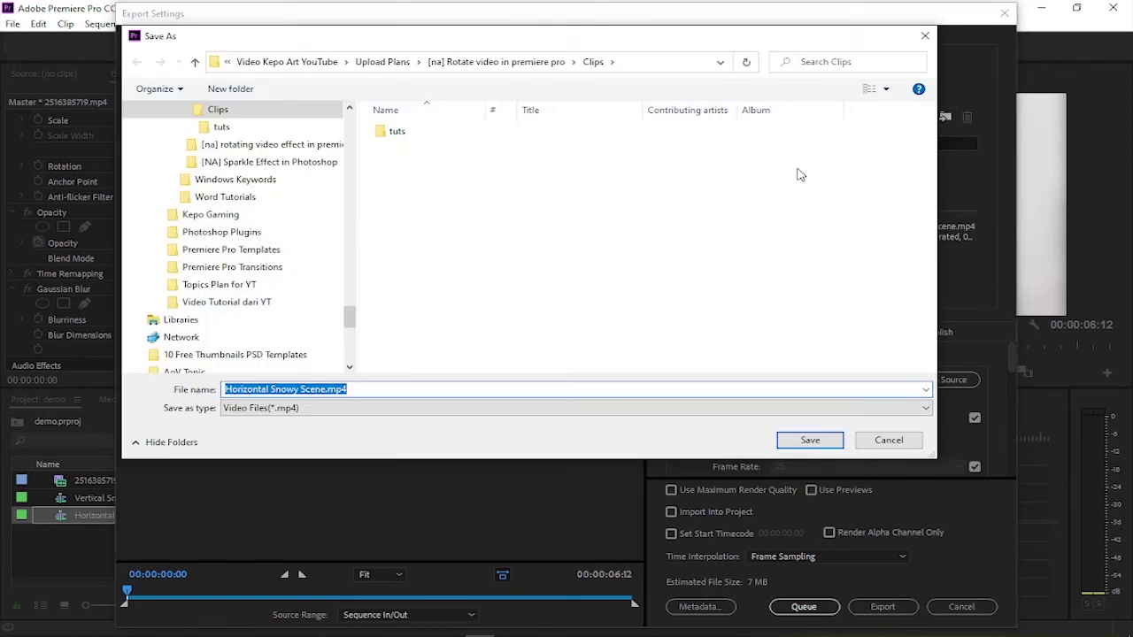
type("Horizontal video")
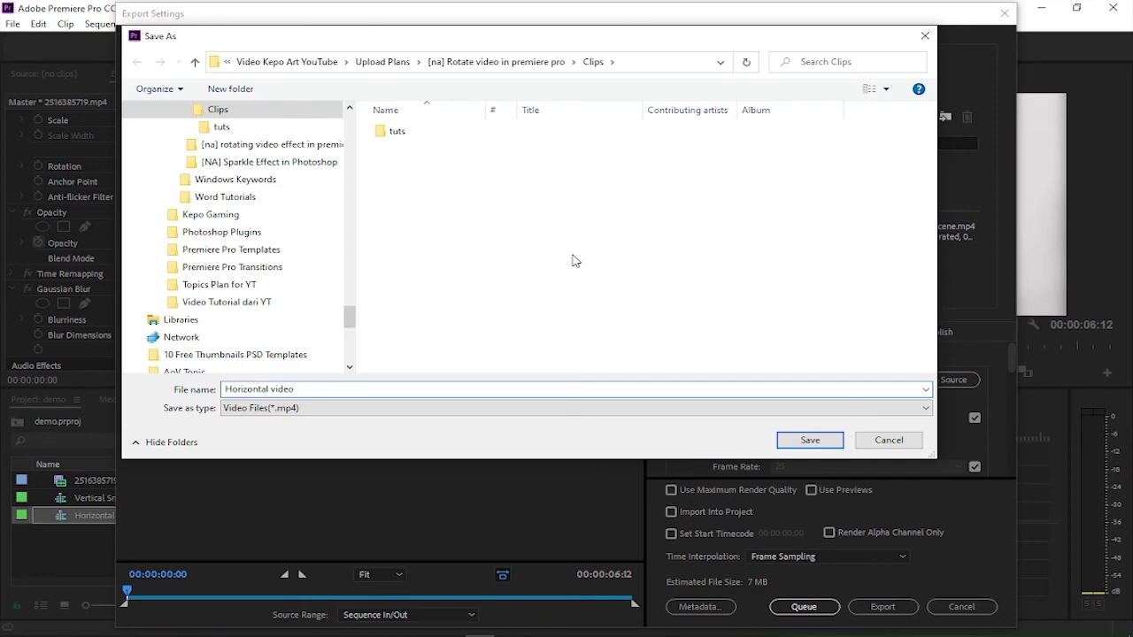
left_click(810, 440)
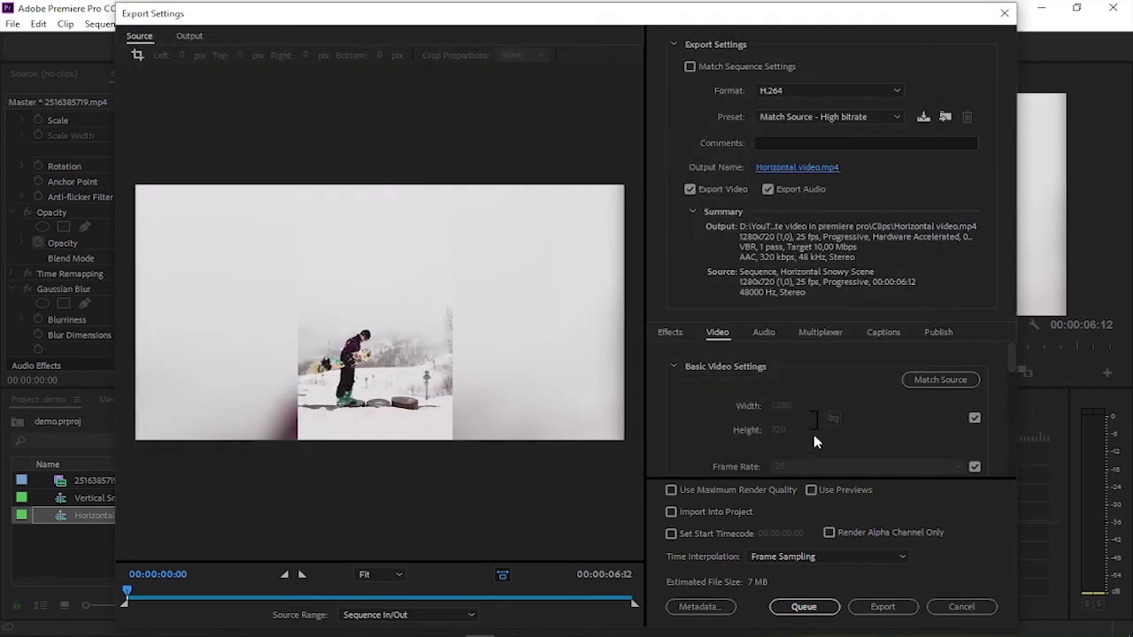
left_click(873, 607)
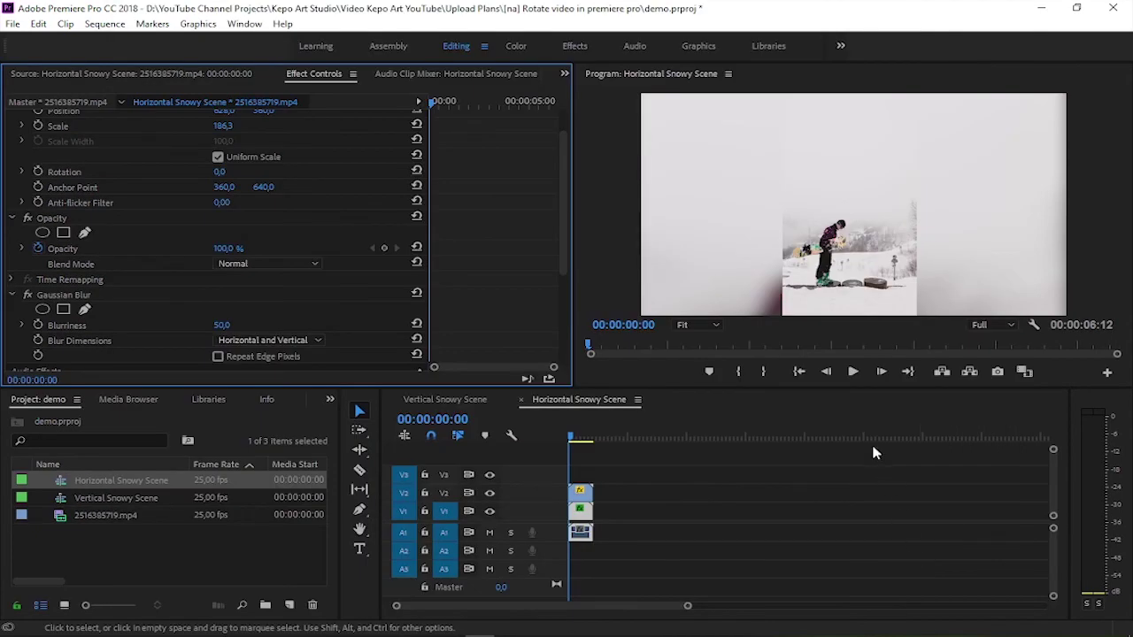
left_click(851, 371)
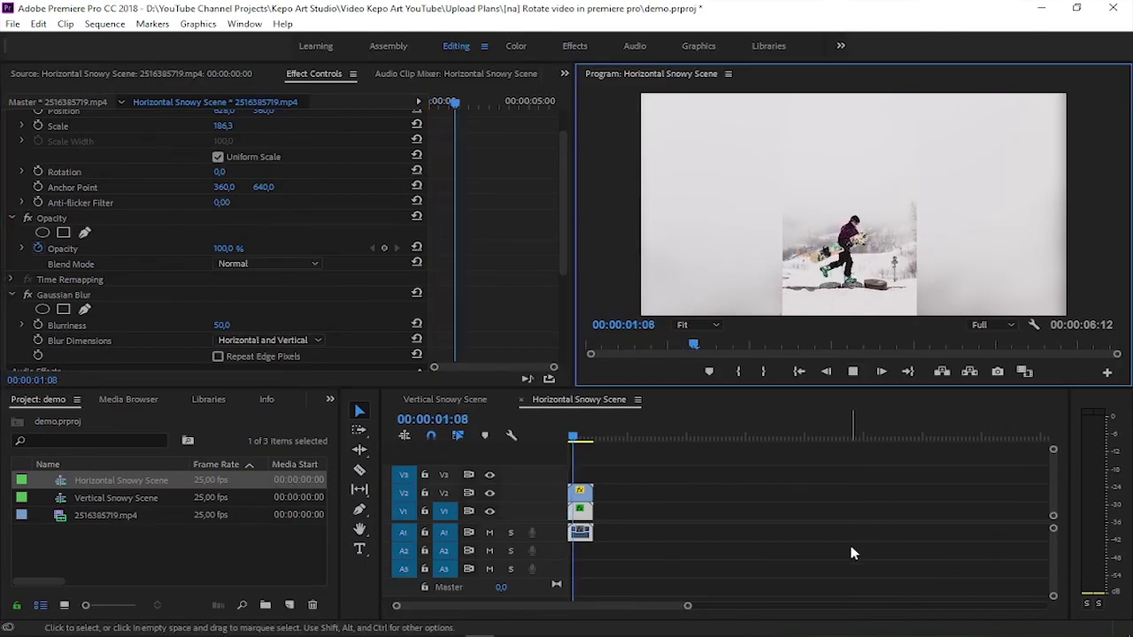